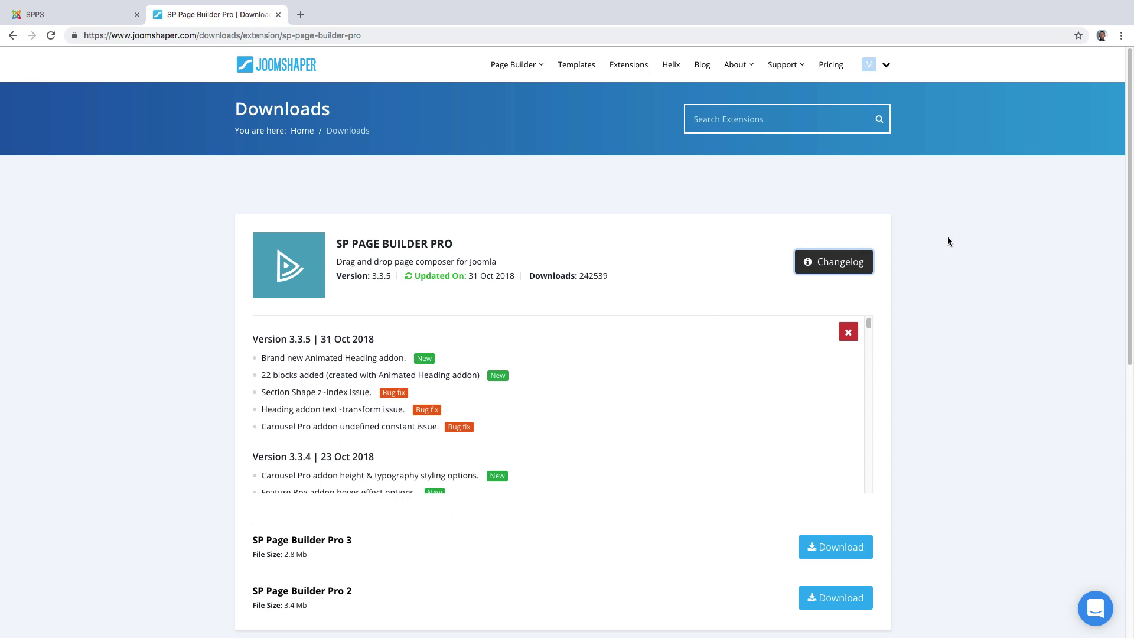
- Open the account menu on the JoomShaper downloads page to reach the version 3.3.5 changelog
click(886, 66)
- Return to the SPP3 page editor and scroll through the Hero blocks in the block library
click(100, 15)
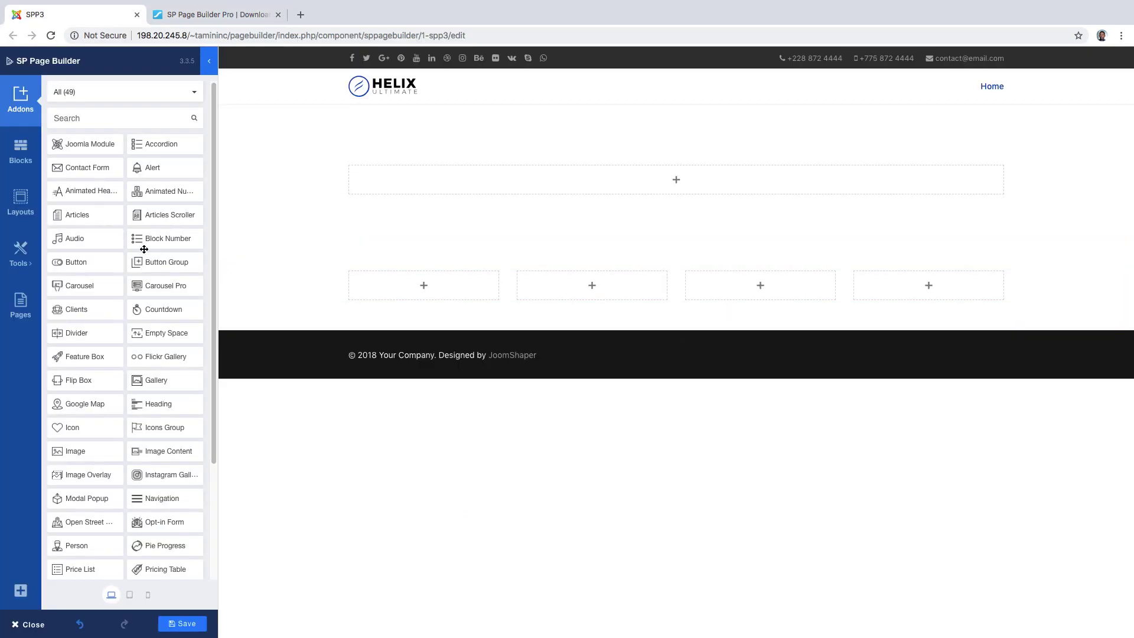
click(20, 155)
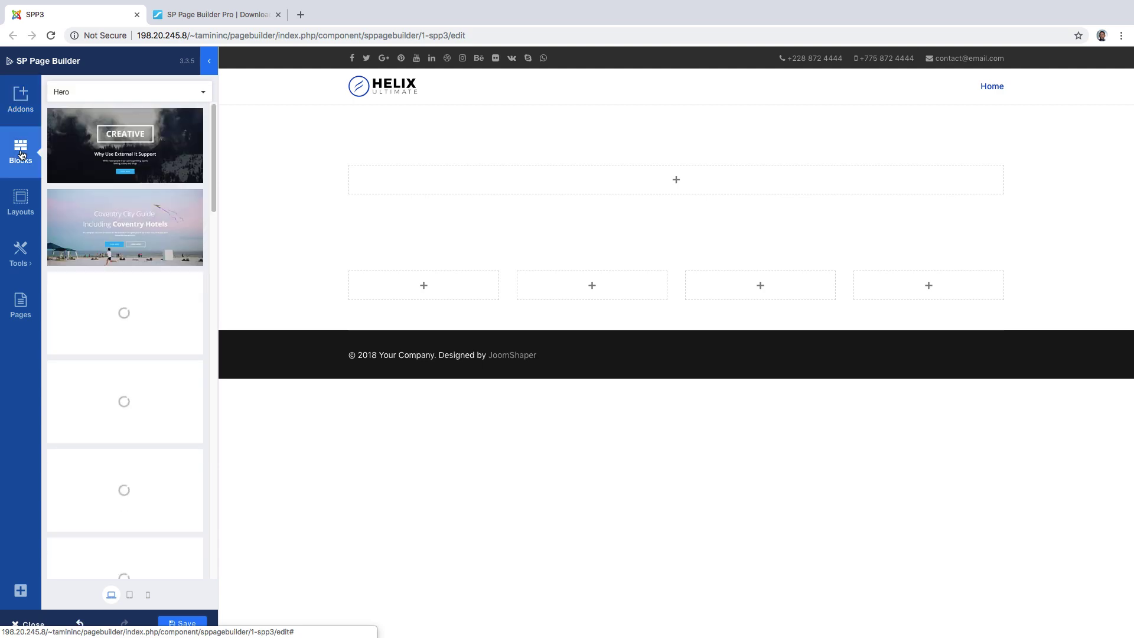
scroll(139, 190, down, 1)
scroll(139, 190, down, 15)
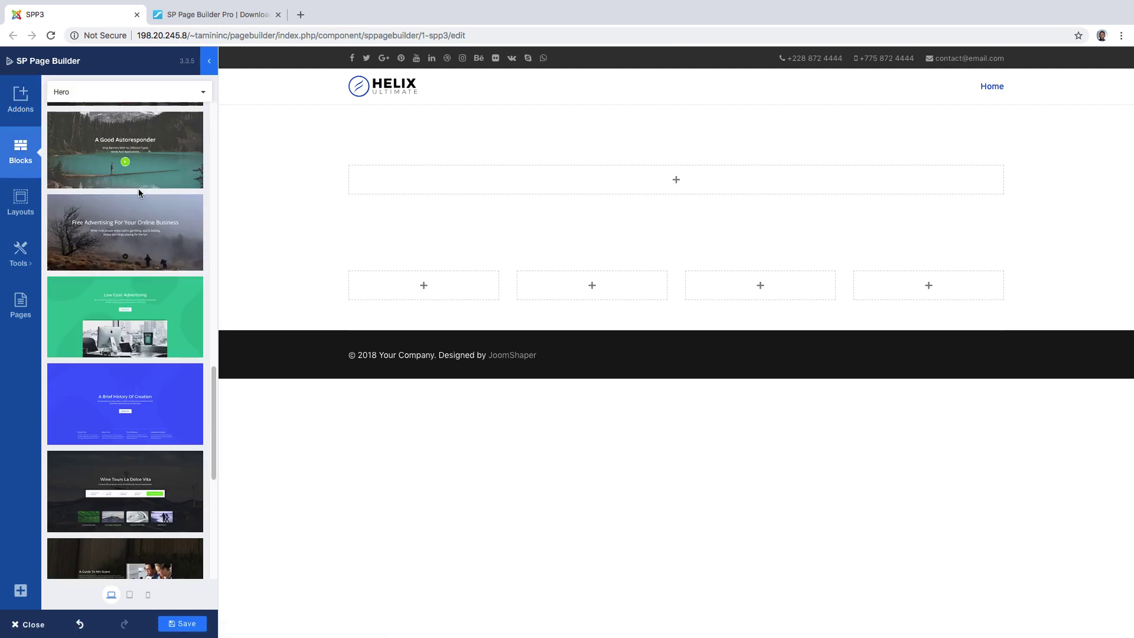
scroll(153, 244, up, 6)
scroll(153, 244, up, 10)
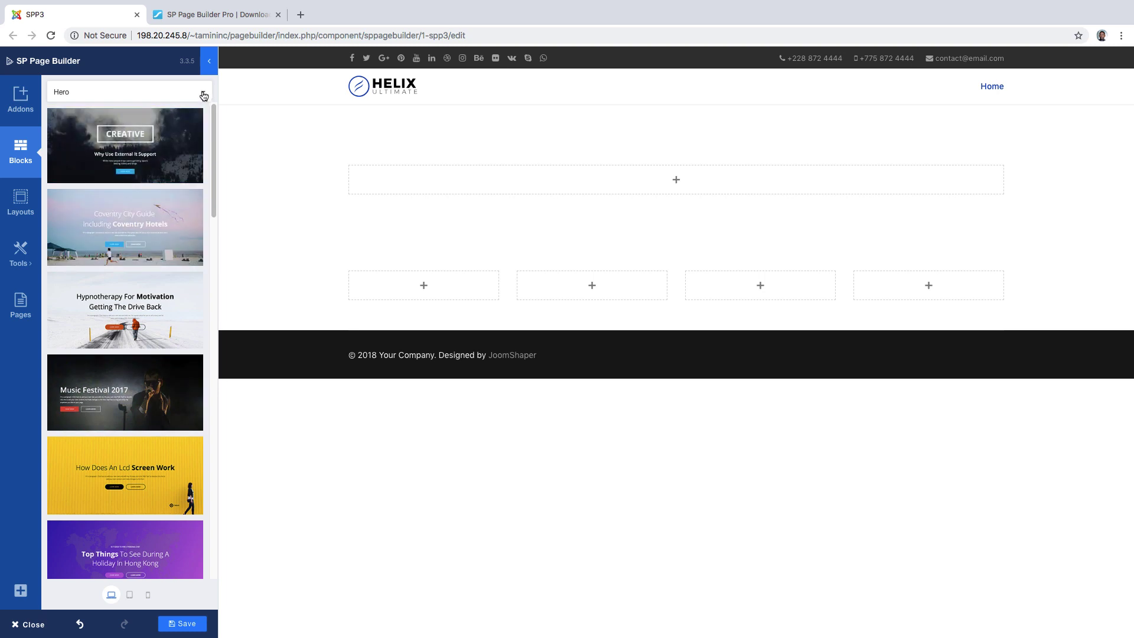
- Switch the block category to Features, browse it, and reopen the category list
click(204, 95)
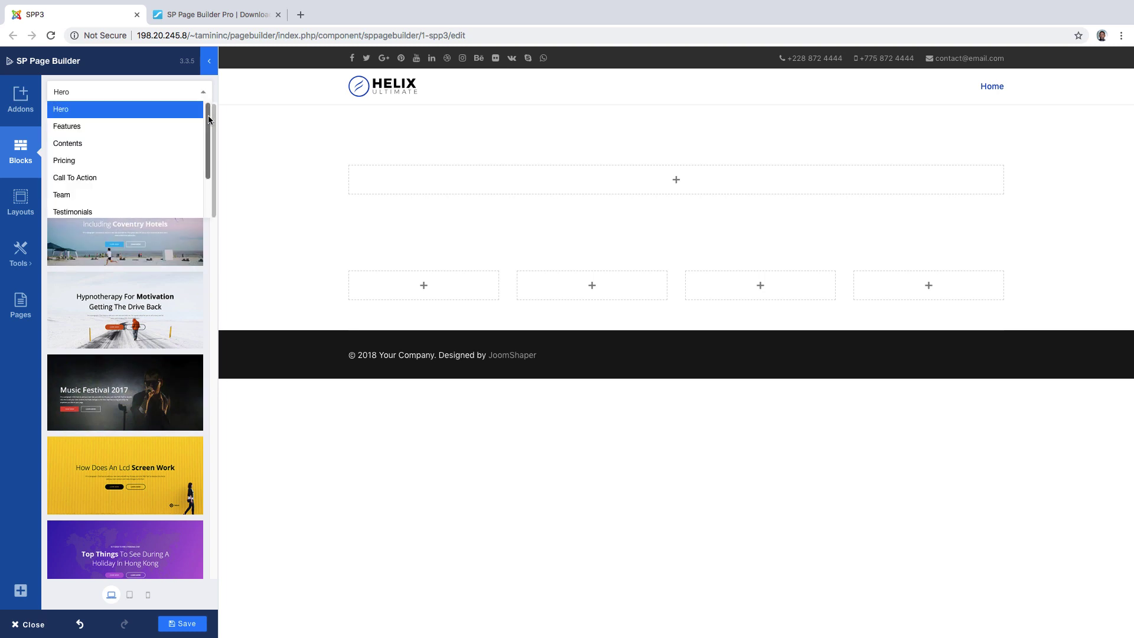
scroll(208, 115, down, 1)
drag(208, 121, 210, 93)
click(77, 128)
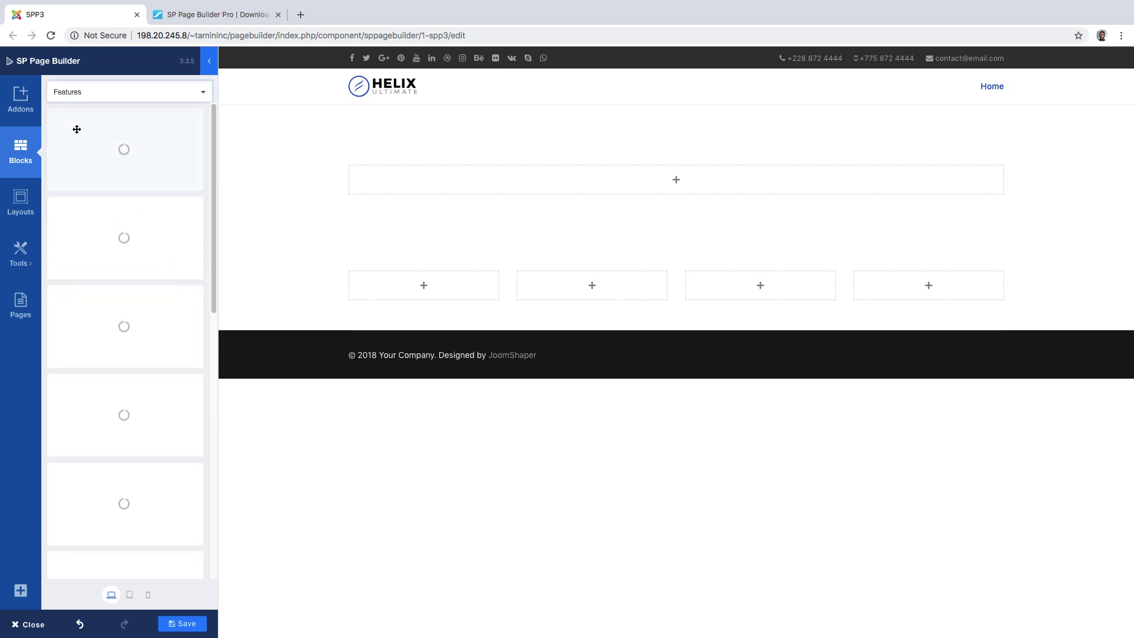
scroll(177, 272, down, 5)
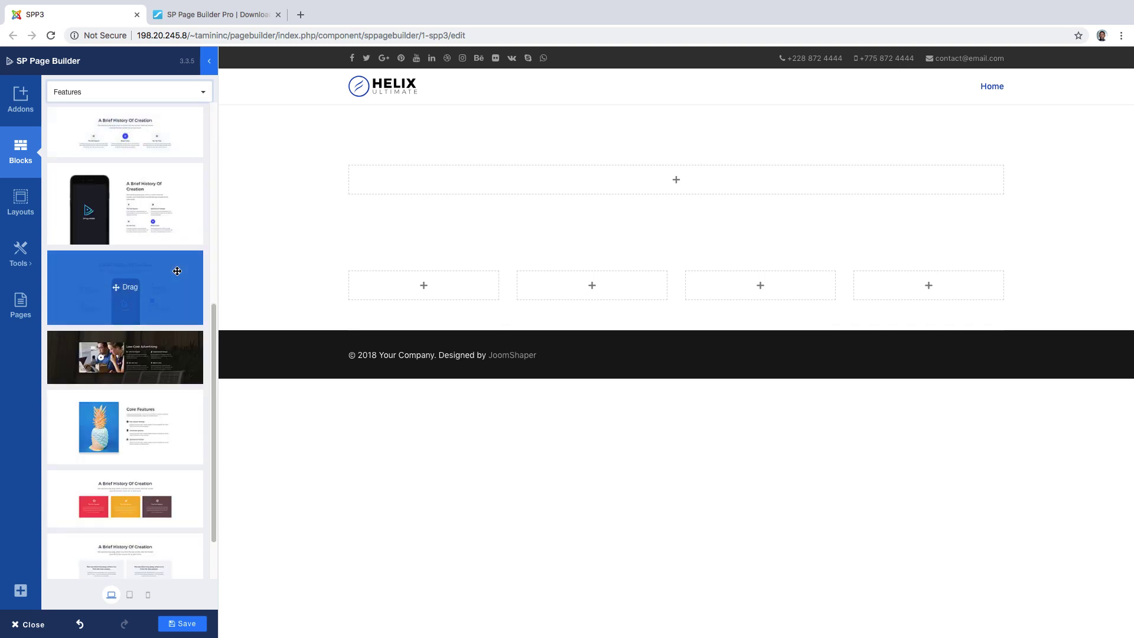
scroll(177, 271, up, 5)
click(203, 92)
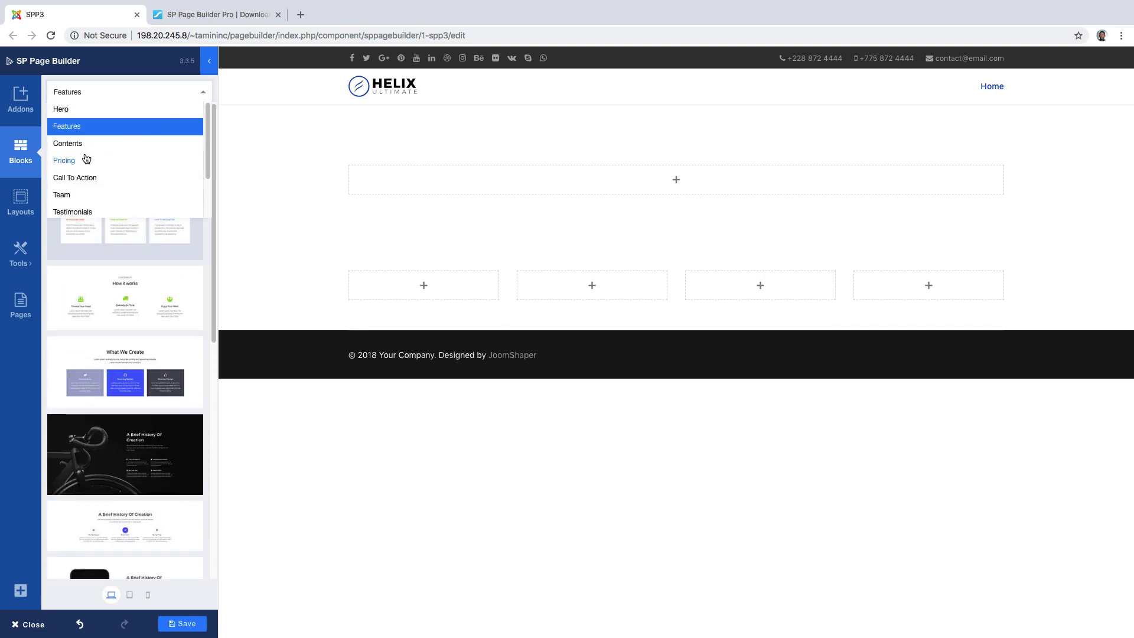
drag(207, 126, 195, 172)
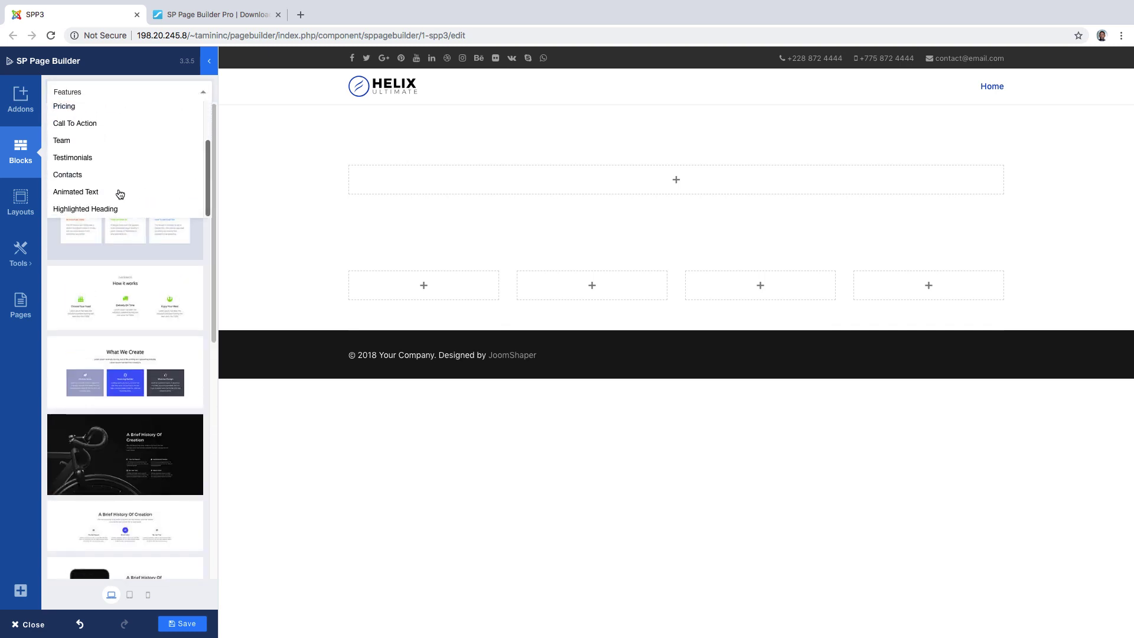
- Show the Animated Text blocks and drag the Deleting Text headline block onto the SPP3 page
click(75, 194)
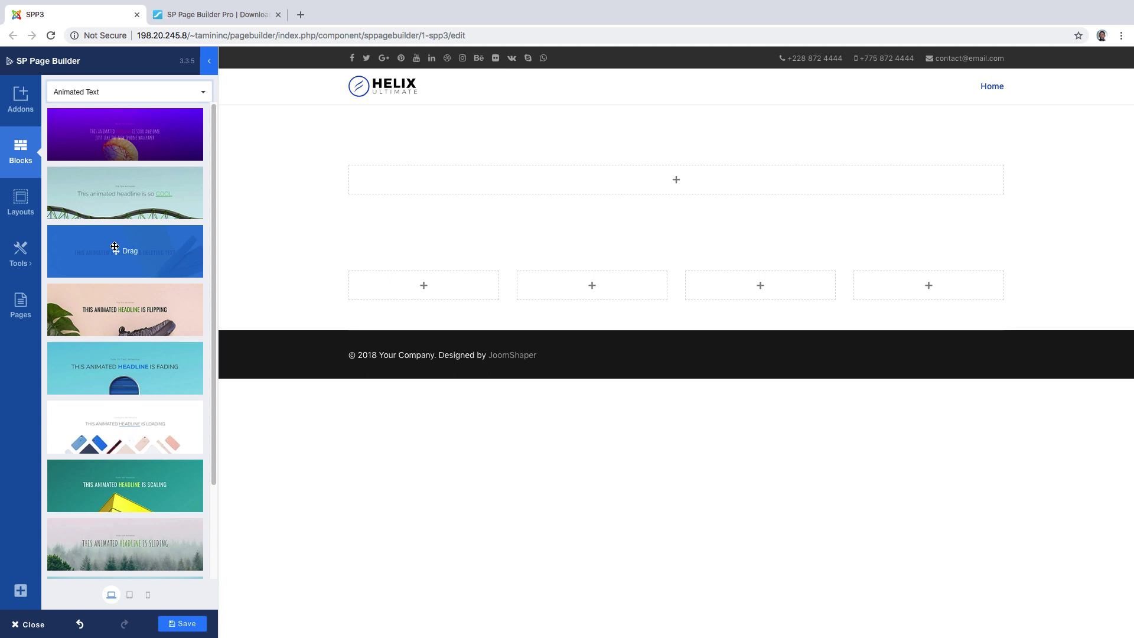
scroll(119, 278, down, 2)
scroll(121, 277, up, 2)
drag(126, 251, 599, 180)
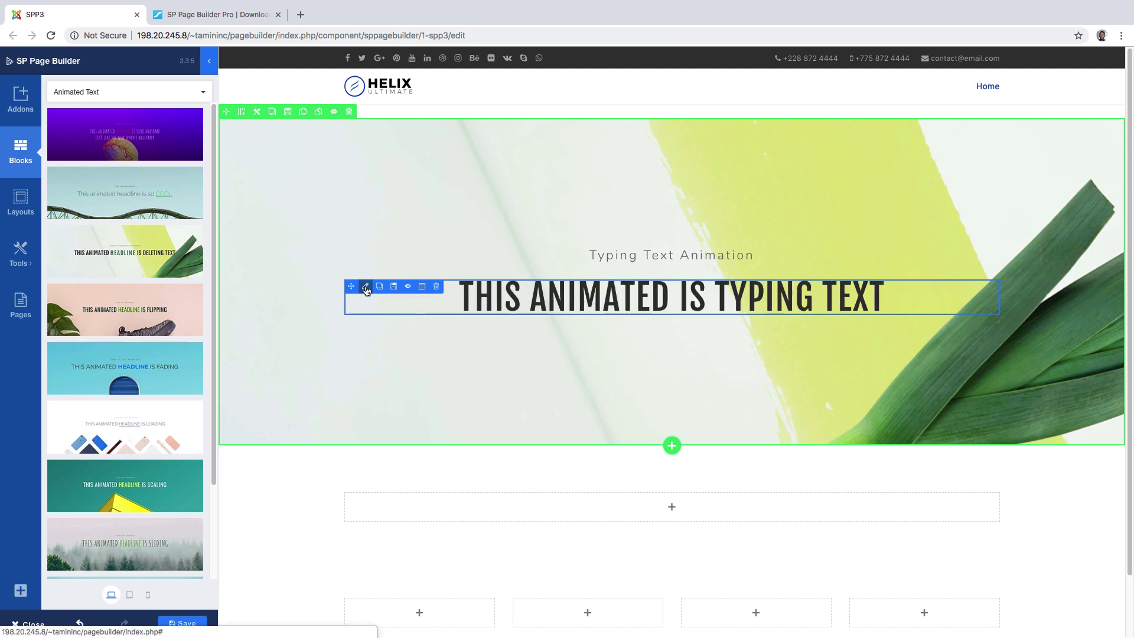
- Replace the rotating words headline, header and heading with Marketing and Business
click(365, 288)
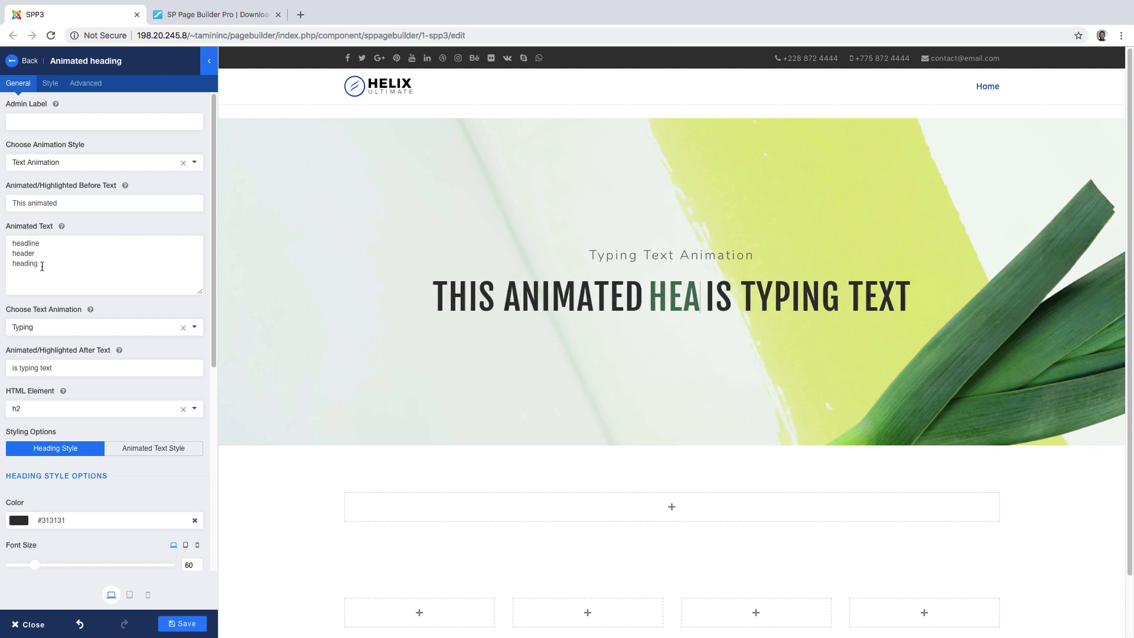
drag(41, 265, 9, 244)
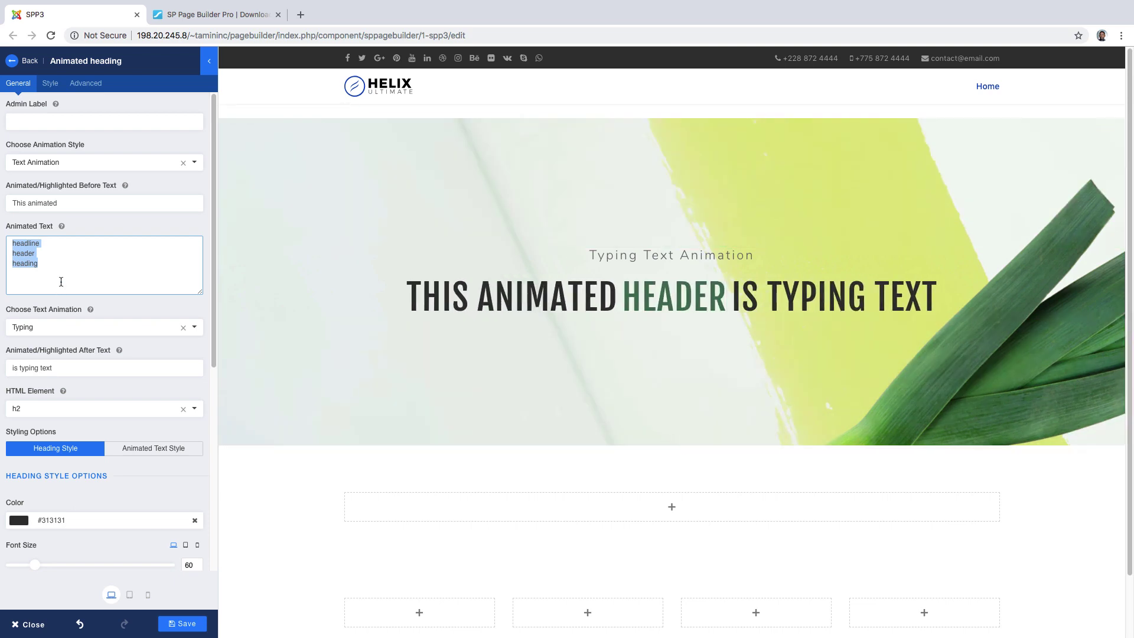
text(Marketing)
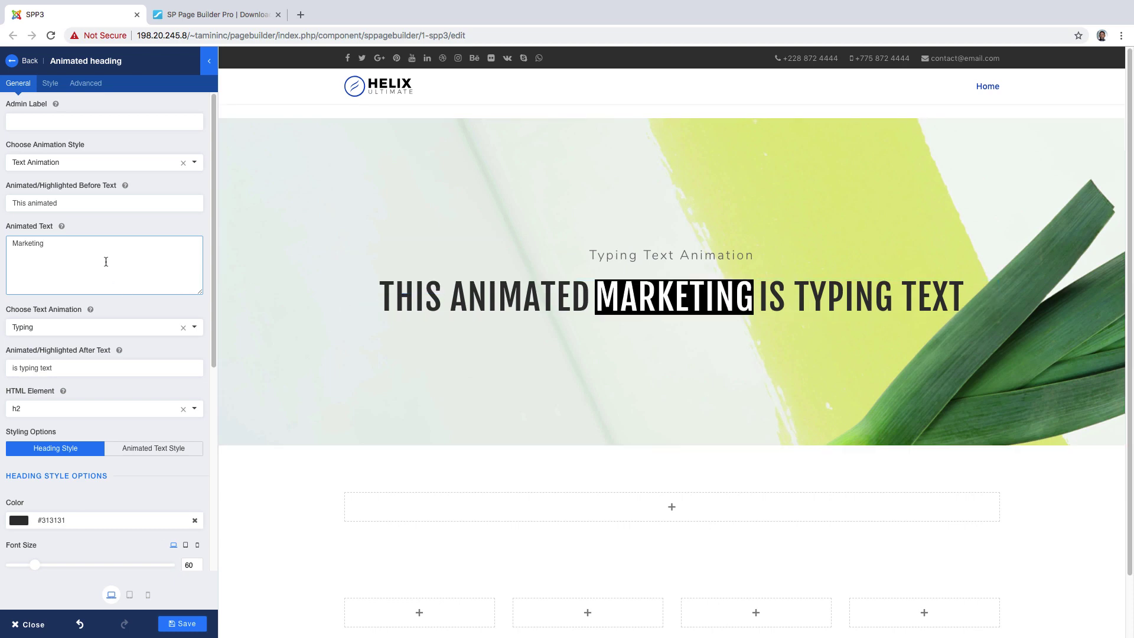
key(Return)
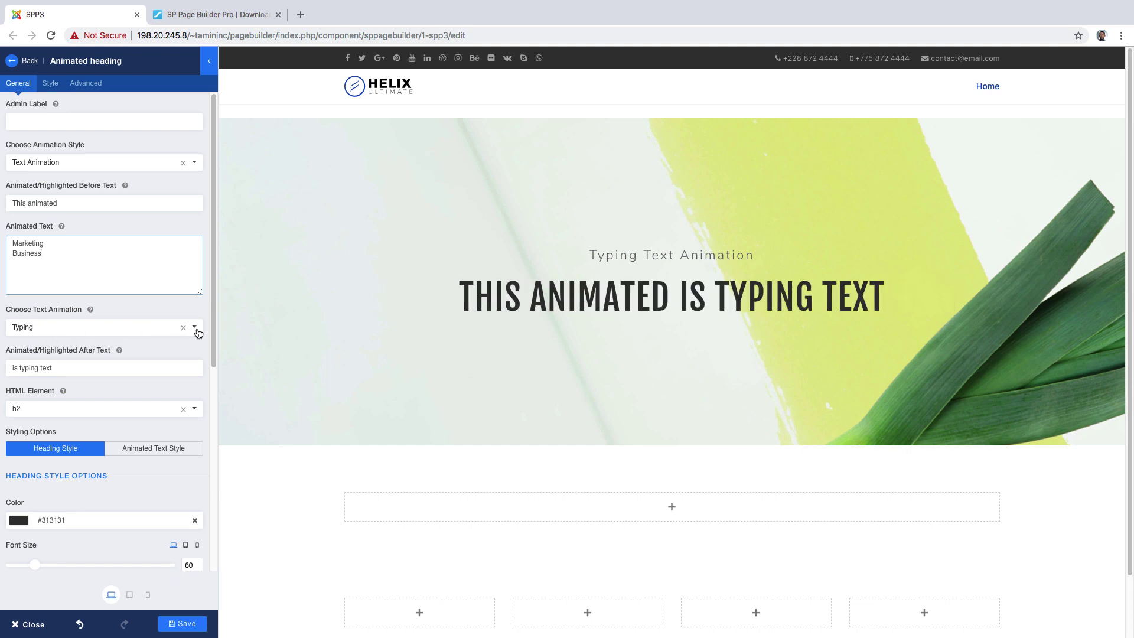
- Set the text animation to Loading Bar after briefly trying Flip
click(198, 334)
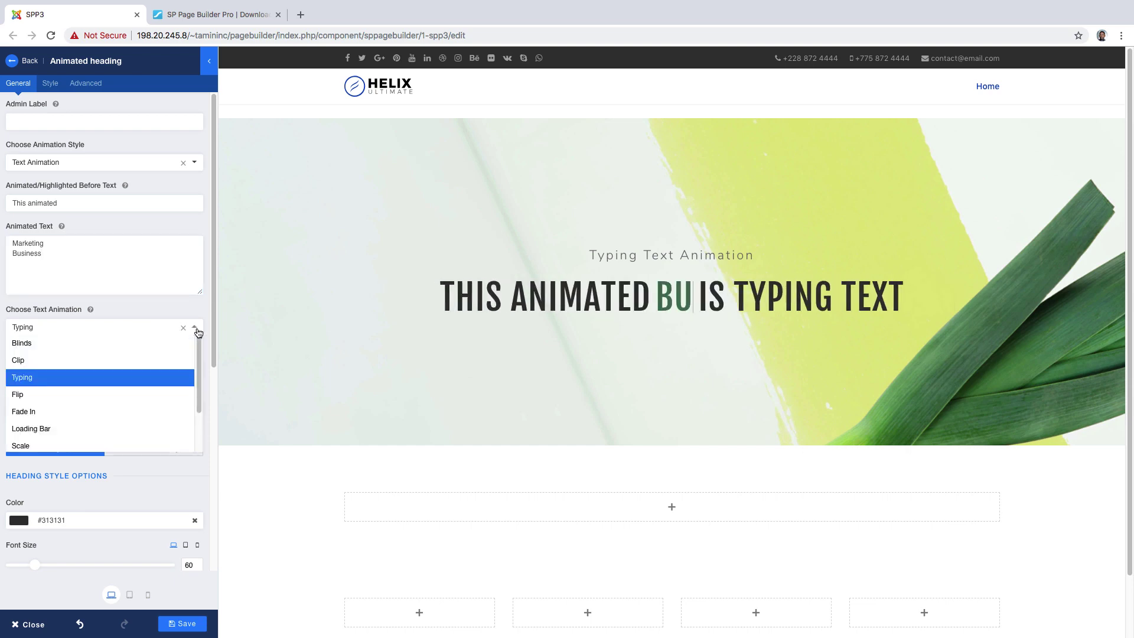
click(22, 395)
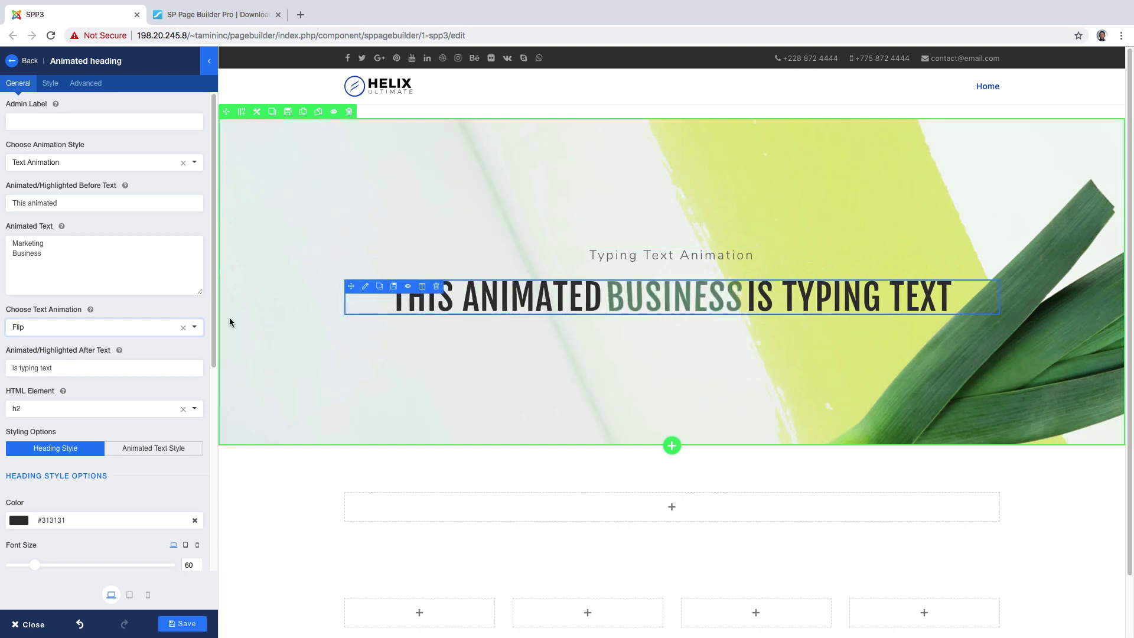
click(195, 332)
scroll(58, 412, down, 2)
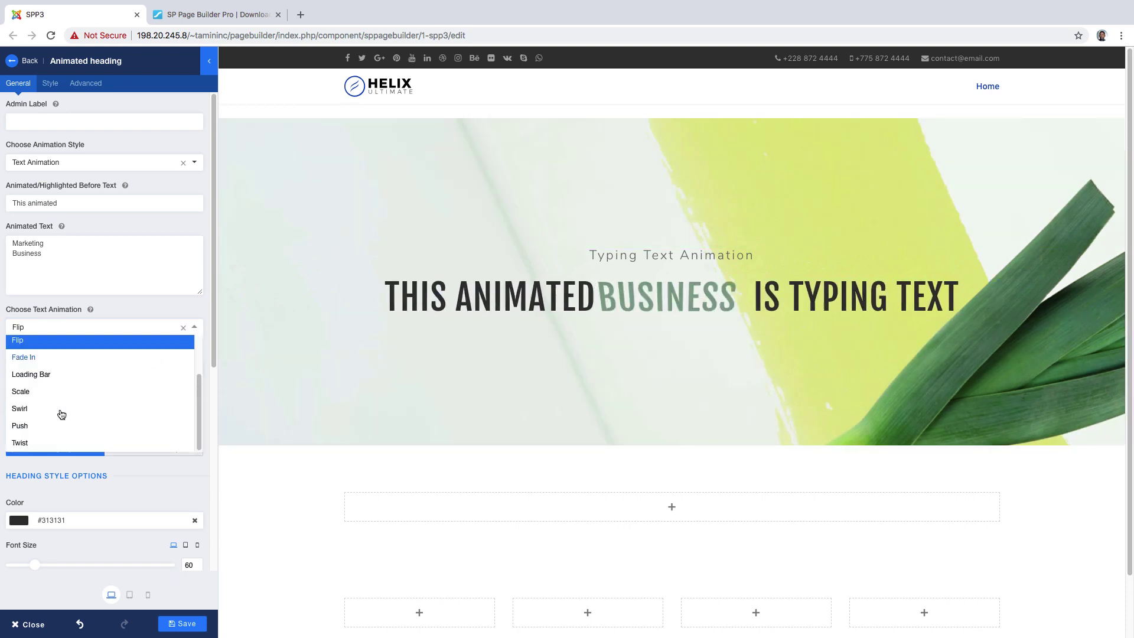
click(38, 372)
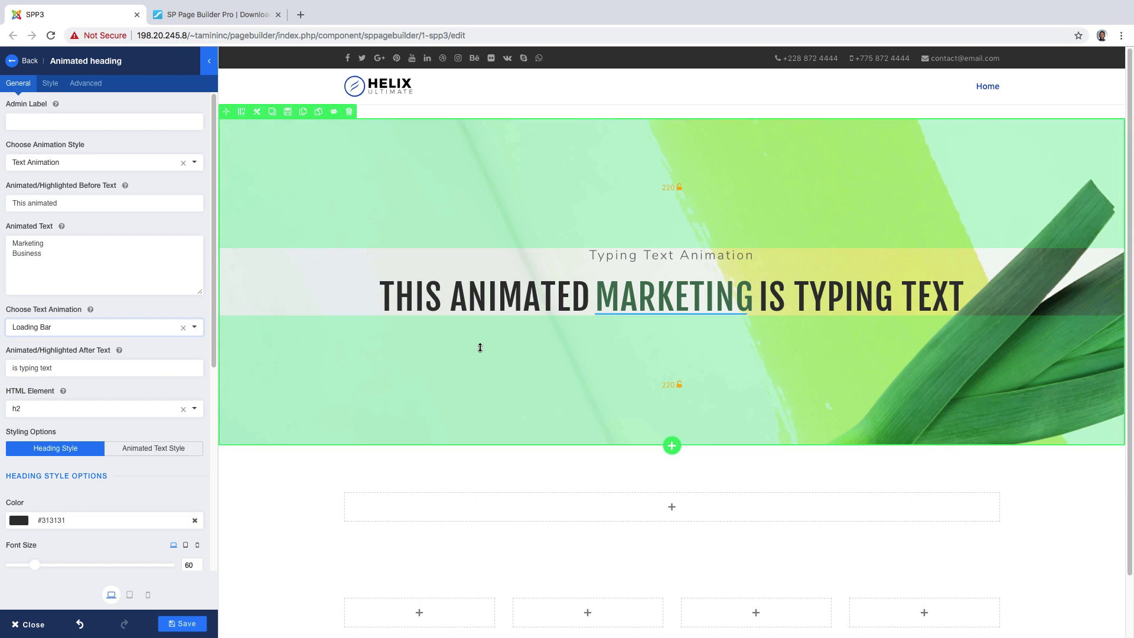
scroll(154, 398, down, 2)
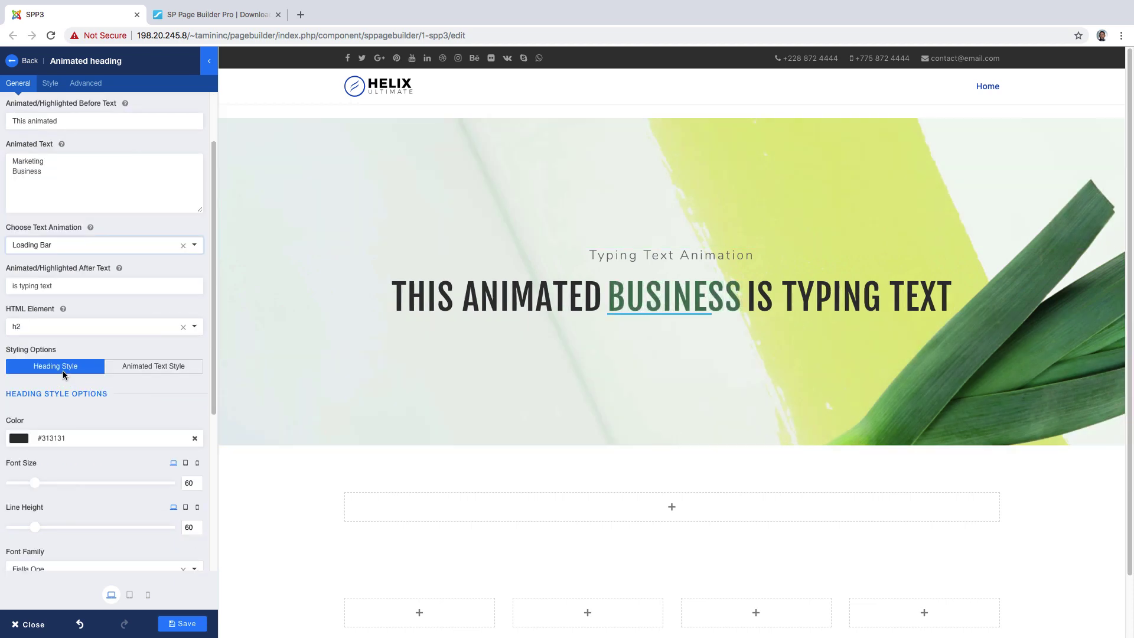
- Set the Animated Text Style colour of Marketing and Business to light green #a7ce3c
click(158, 367)
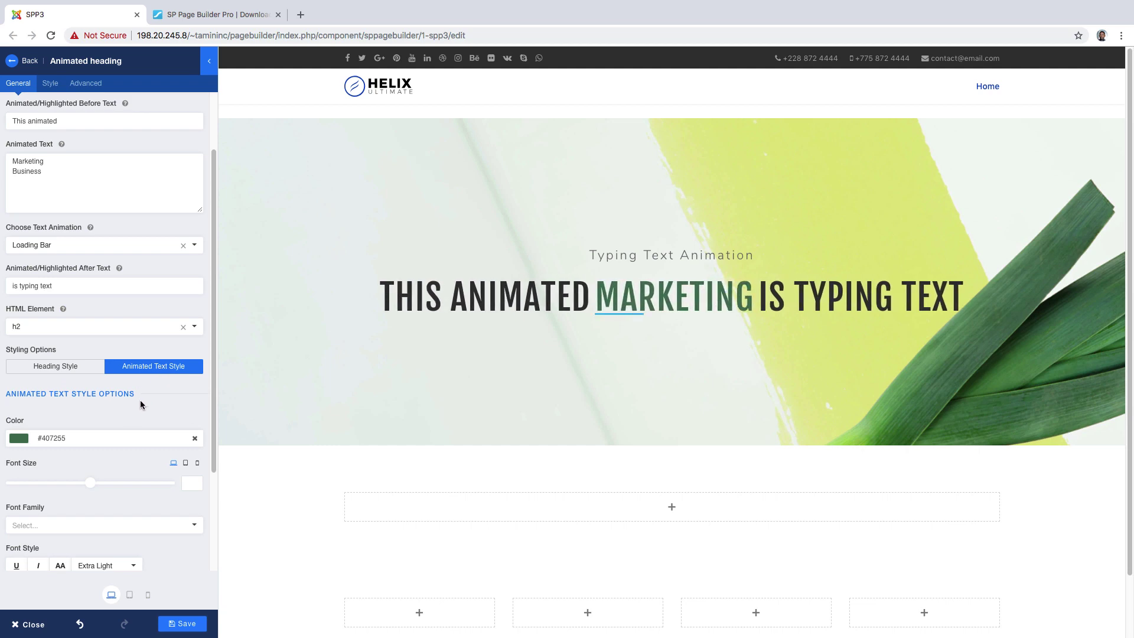
scroll(140, 399, down, 1)
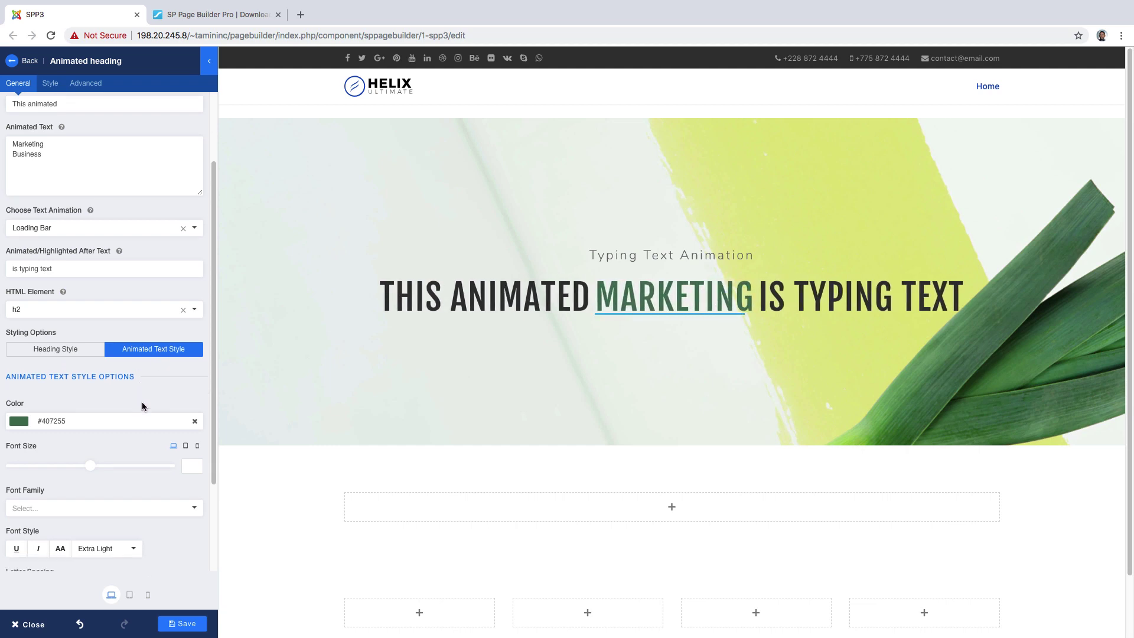
click(172, 421)
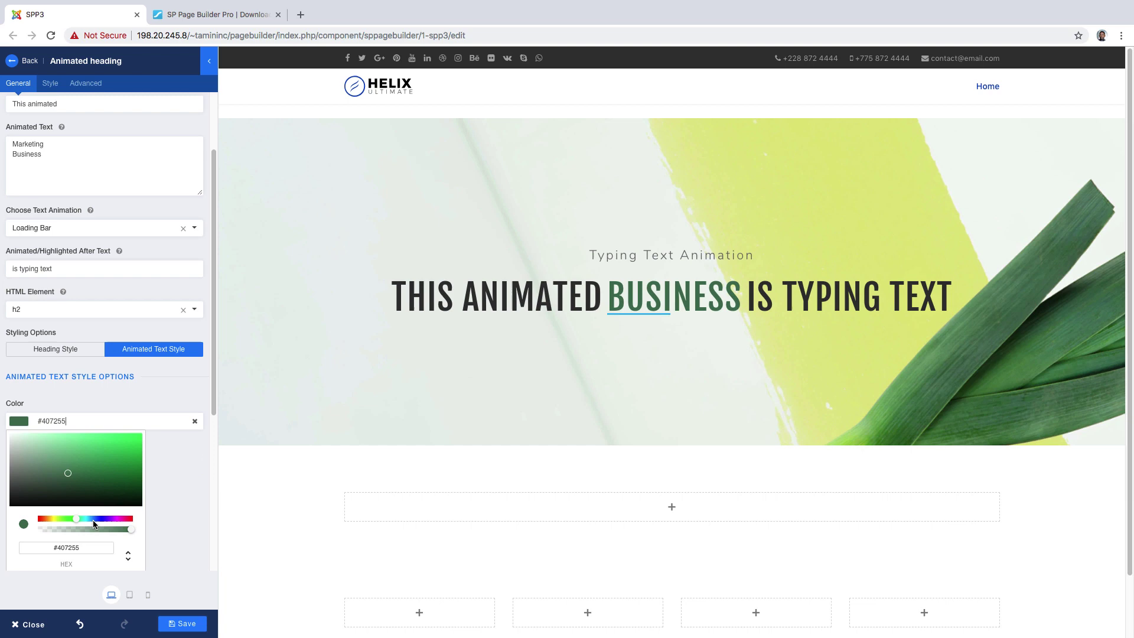
click(99, 519)
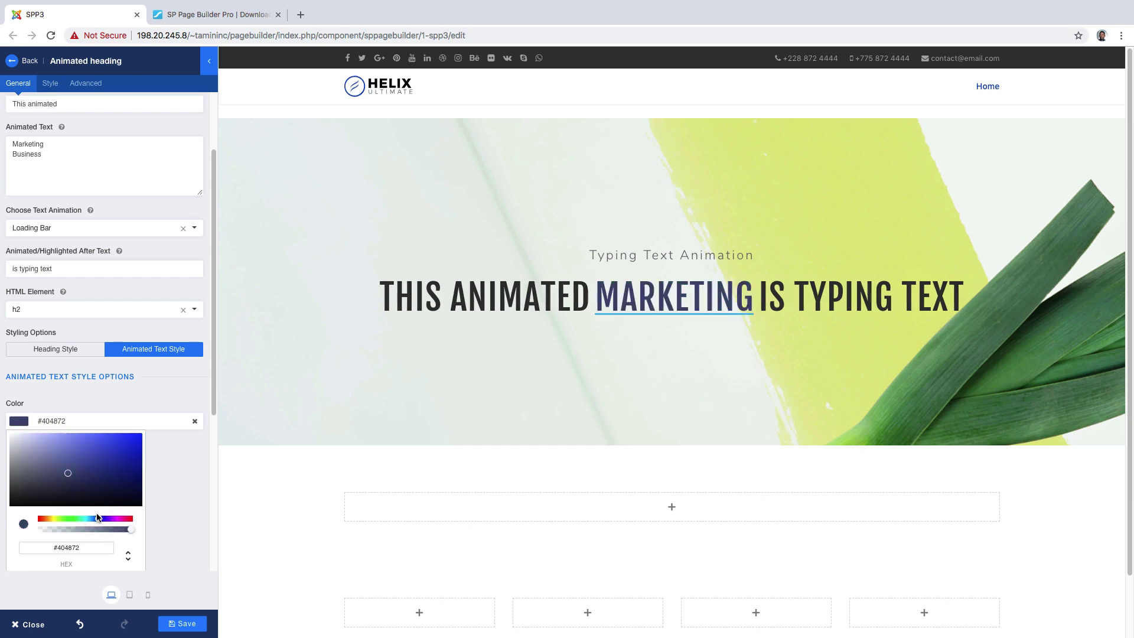
click(47, 518)
drag(48, 525, 57, 519)
click(130, 445)
drag(130, 445, 102, 445)
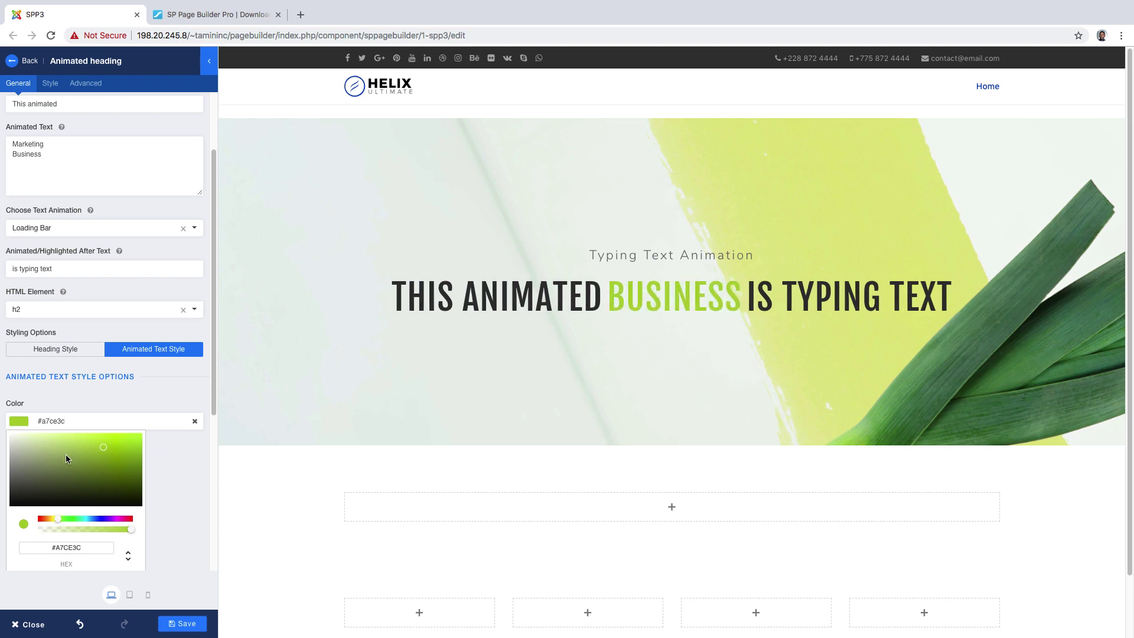
click(157, 395)
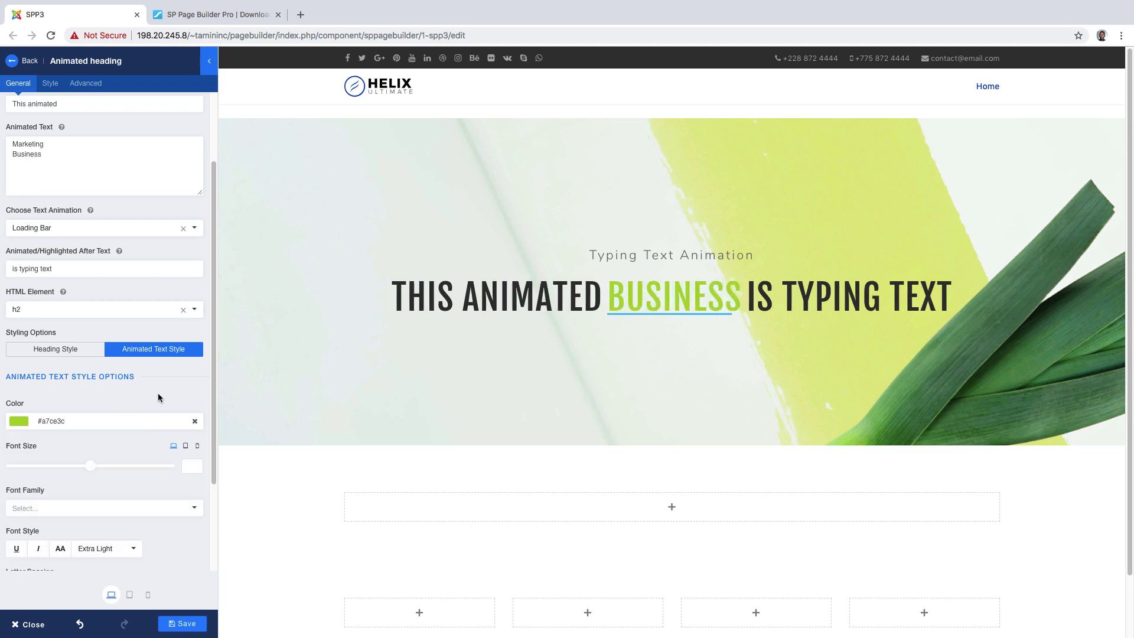
scroll(158, 392, down, 2)
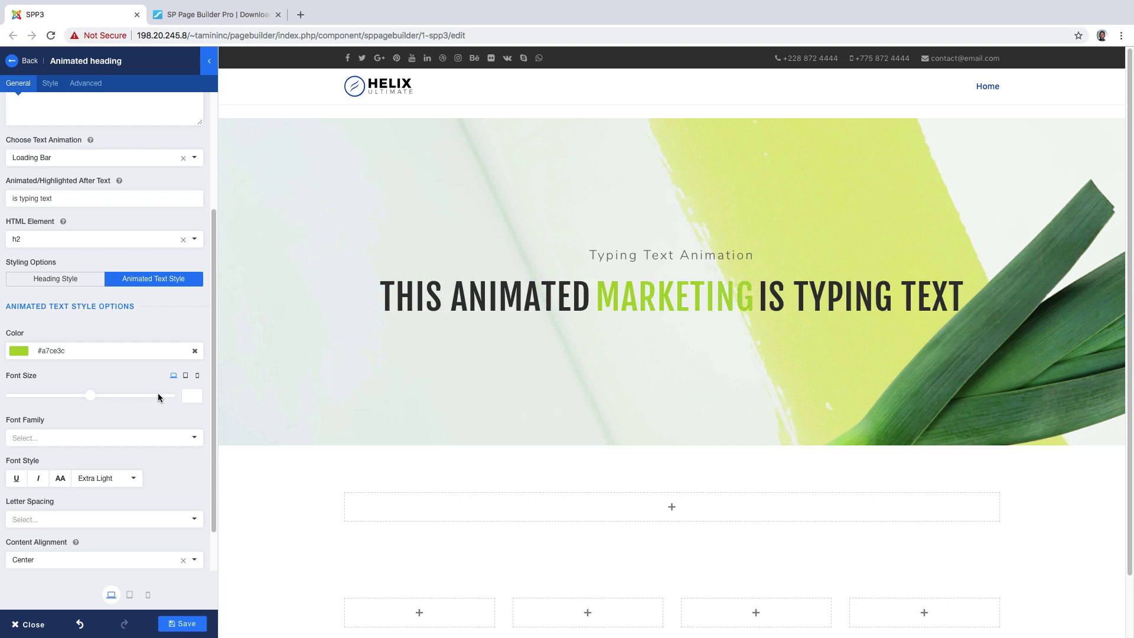
scroll(158, 392, up, 4)
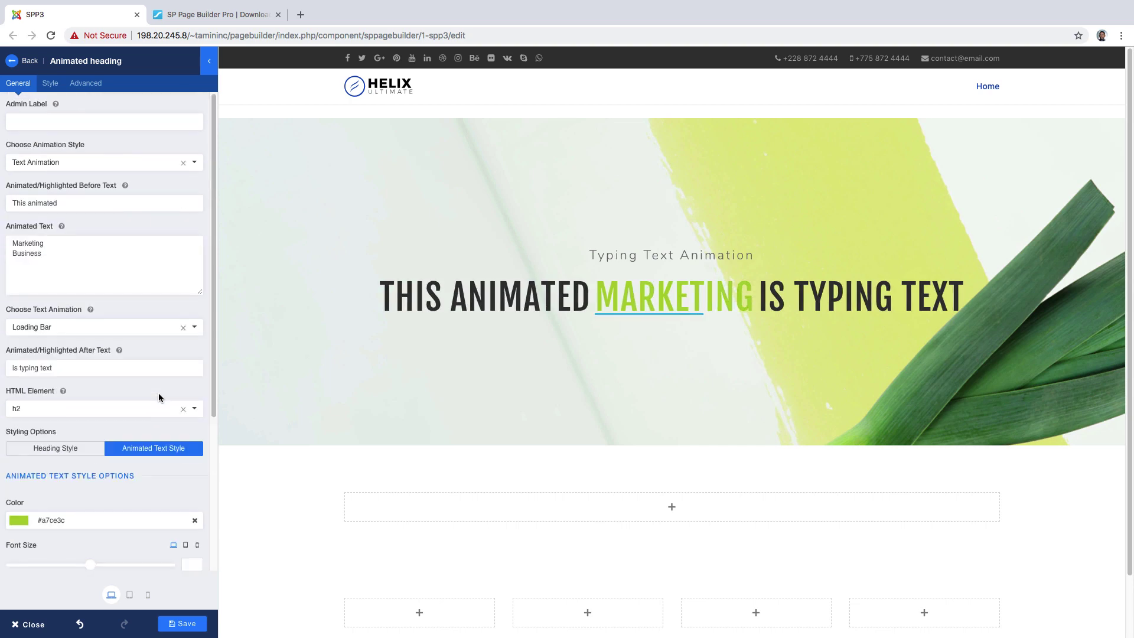
- Change the Before Text to 'I love' and the After Text to 'Everyday'
click(51, 449)
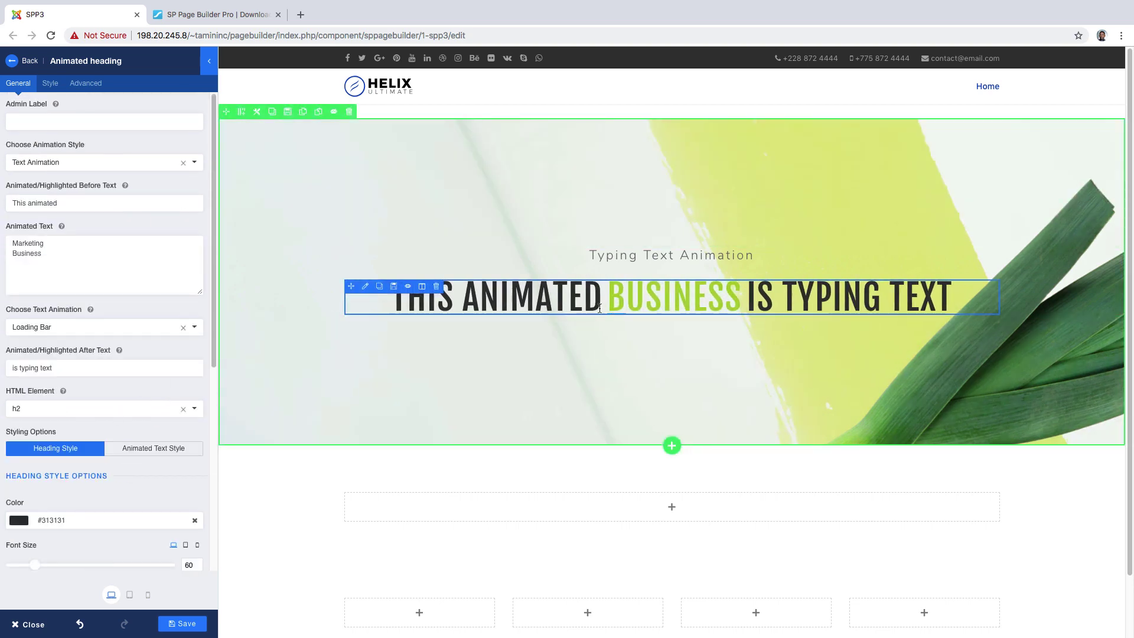
click(641, 255)
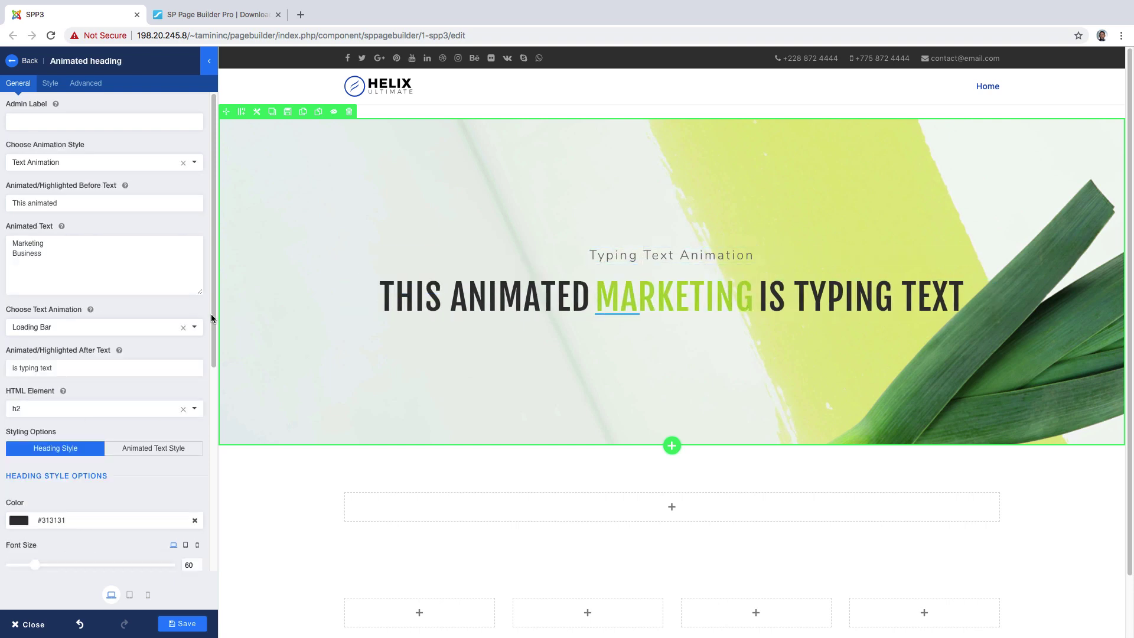
click(79, 245)
click(73, 206)
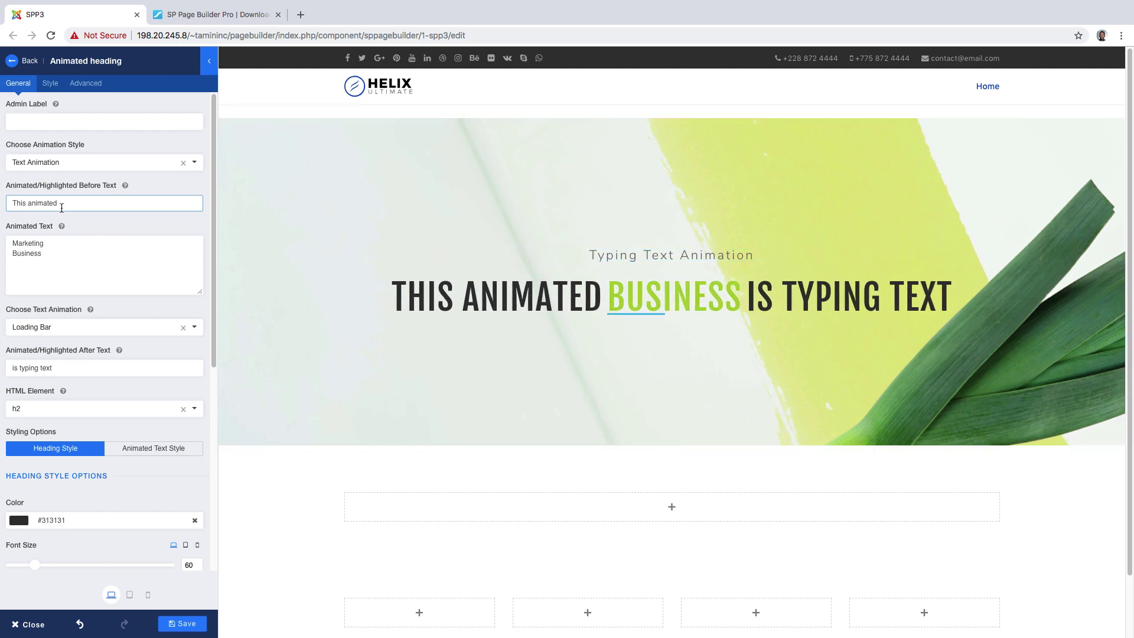
triple_click(13, 206)
text(I love)
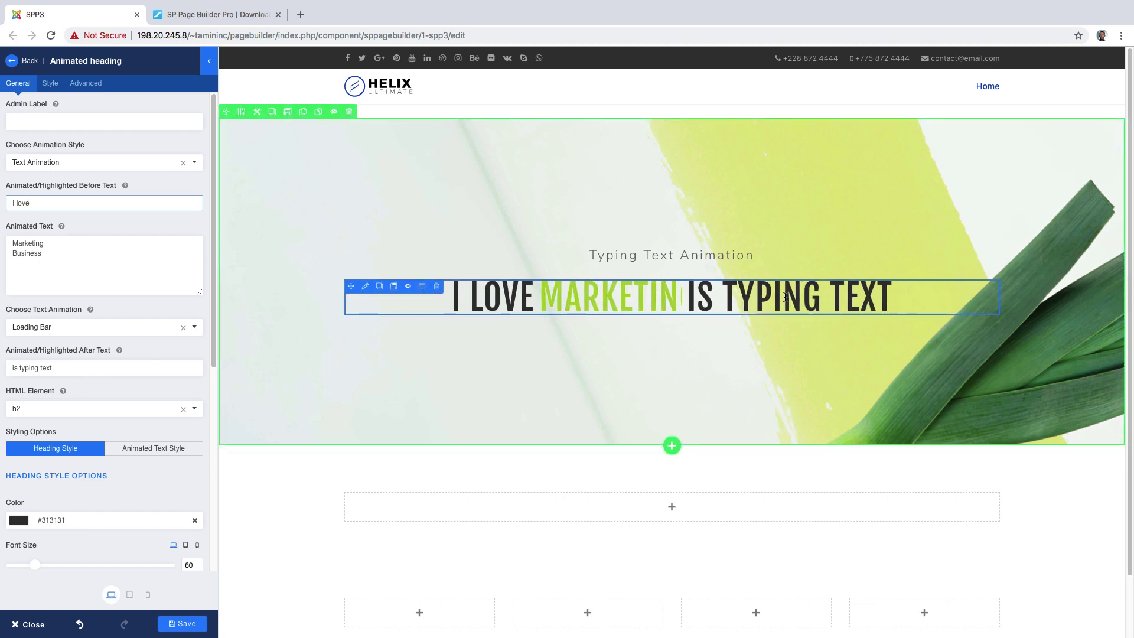
drag(59, 368, 5, 373)
text(Everyday)
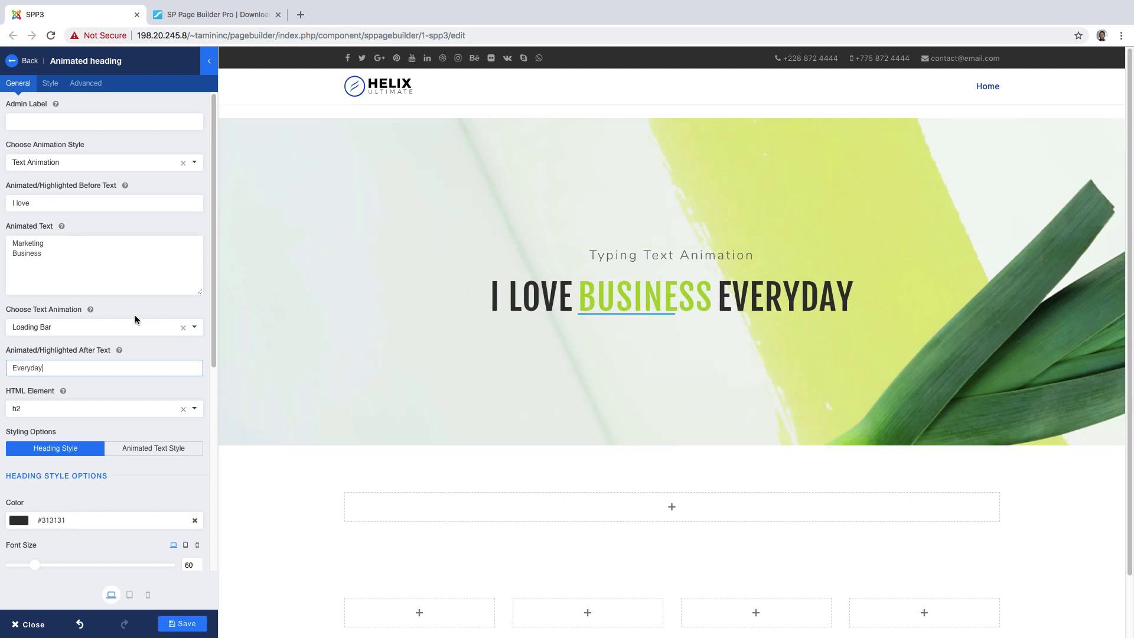
- Switch to Highlighting Animation, toggling Shape Rounded Edge to YES and back to NO
click(194, 163)
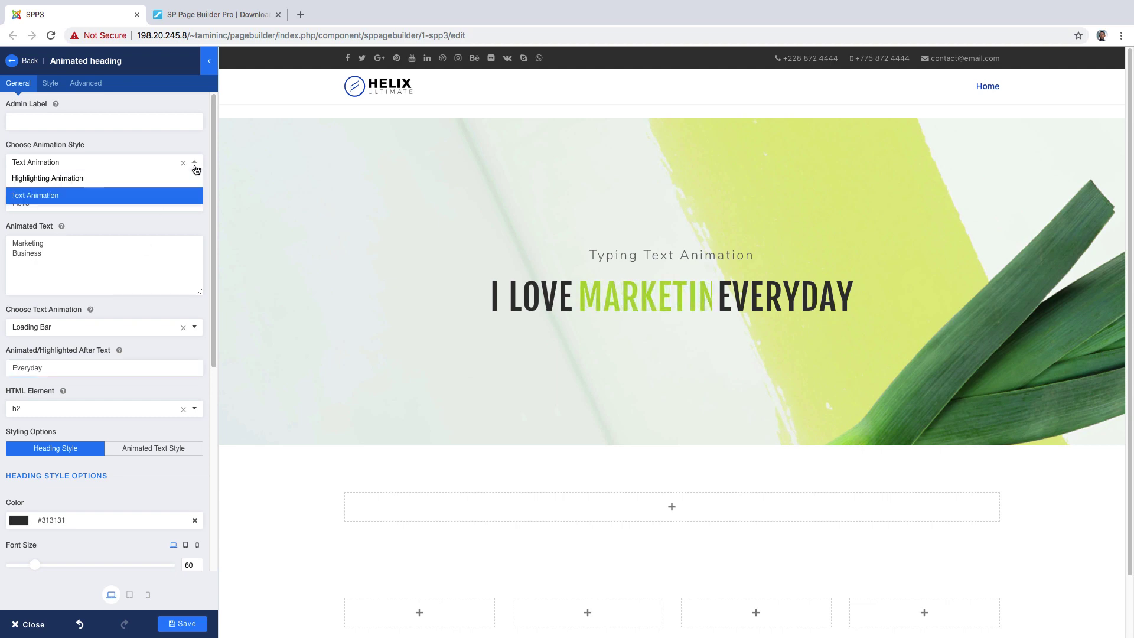
click(59, 176)
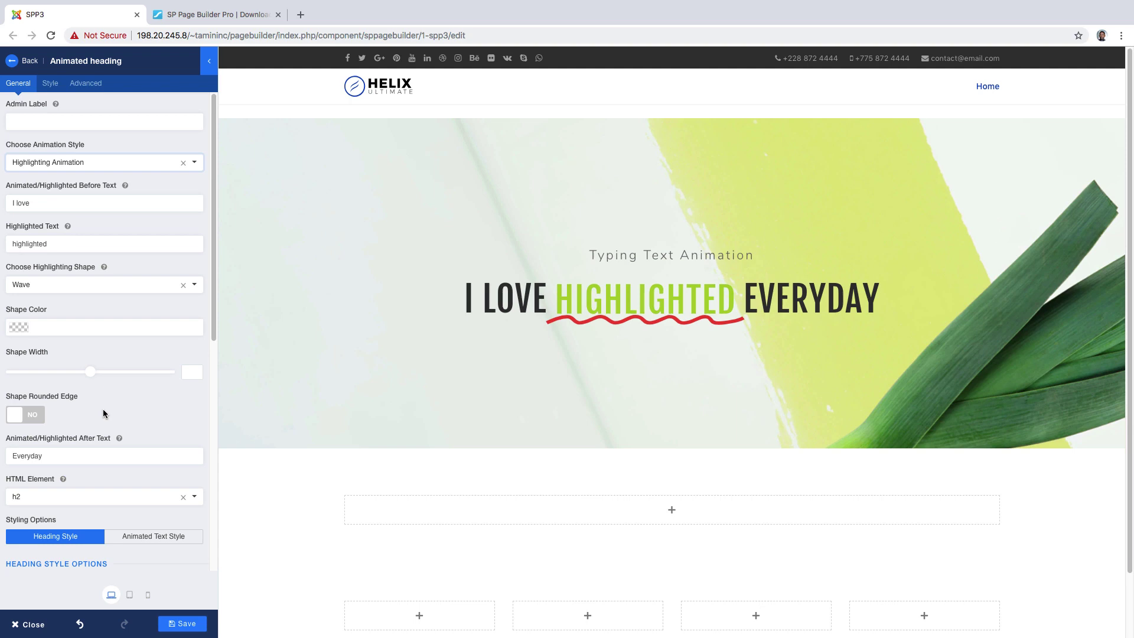
scroll(102, 409, down, 2)
click(39, 363)
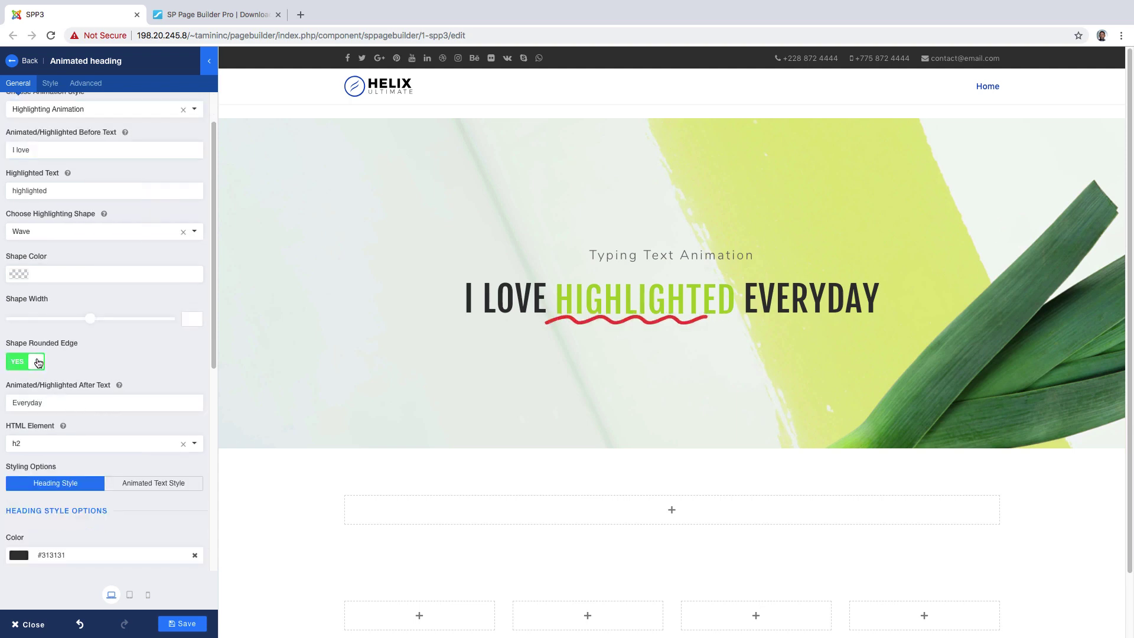
click(20, 362)
scroll(141, 405, down, 4)
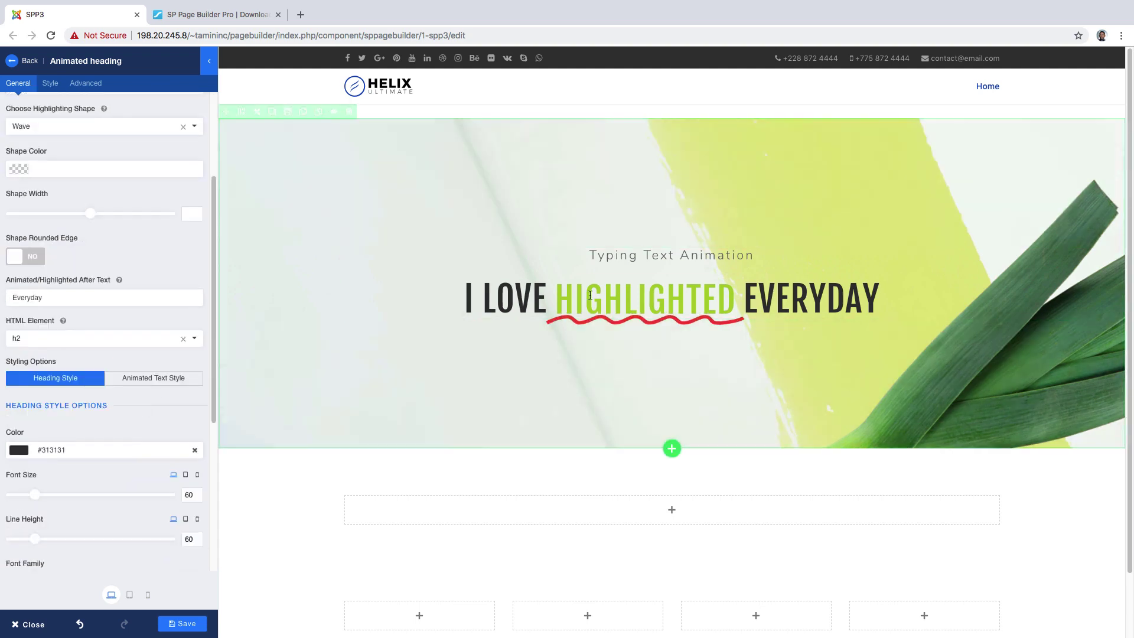